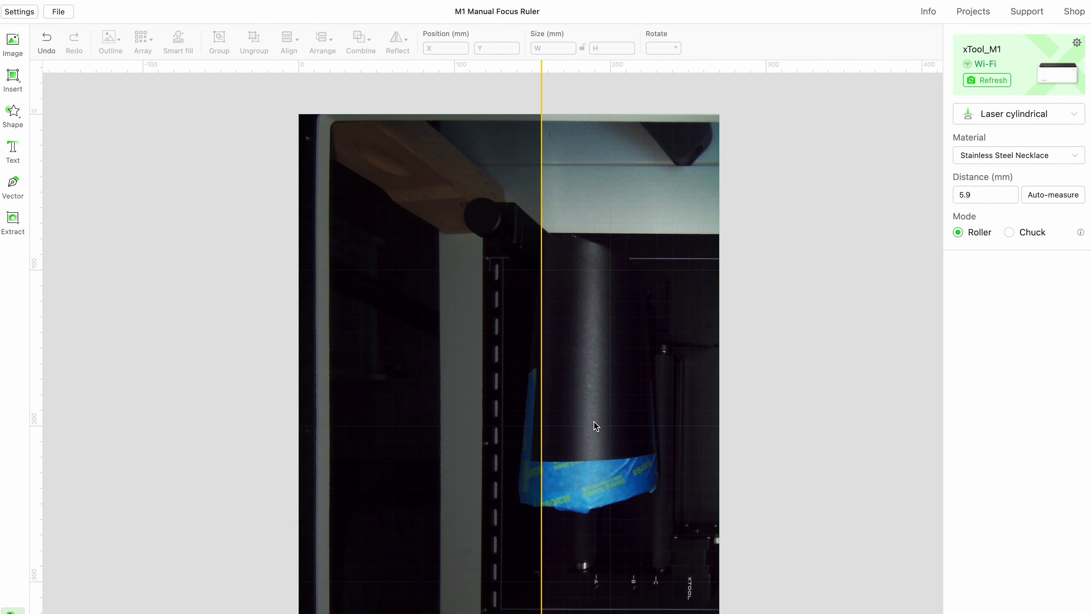
# - Open the laser work mode list for the M1 Manual Focus Ruler project
pyautogui.click(1020, 121)
# - Switch to Laser flat mode, then back to Laser cylindrical to refresh the tumbler view
pyautogui.click(982, 141)
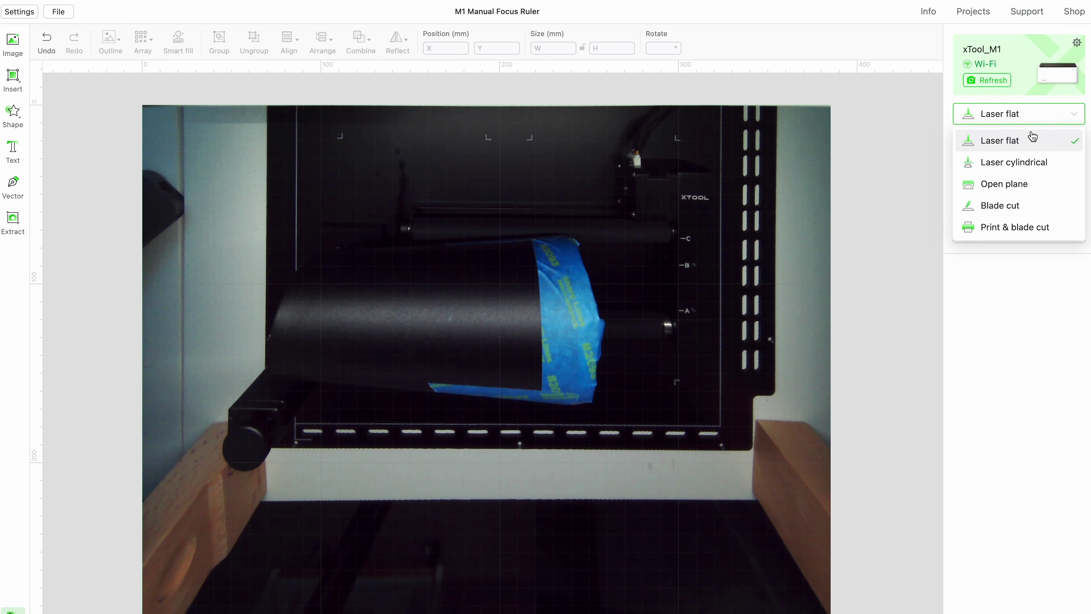
pyautogui.click(1023, 165)
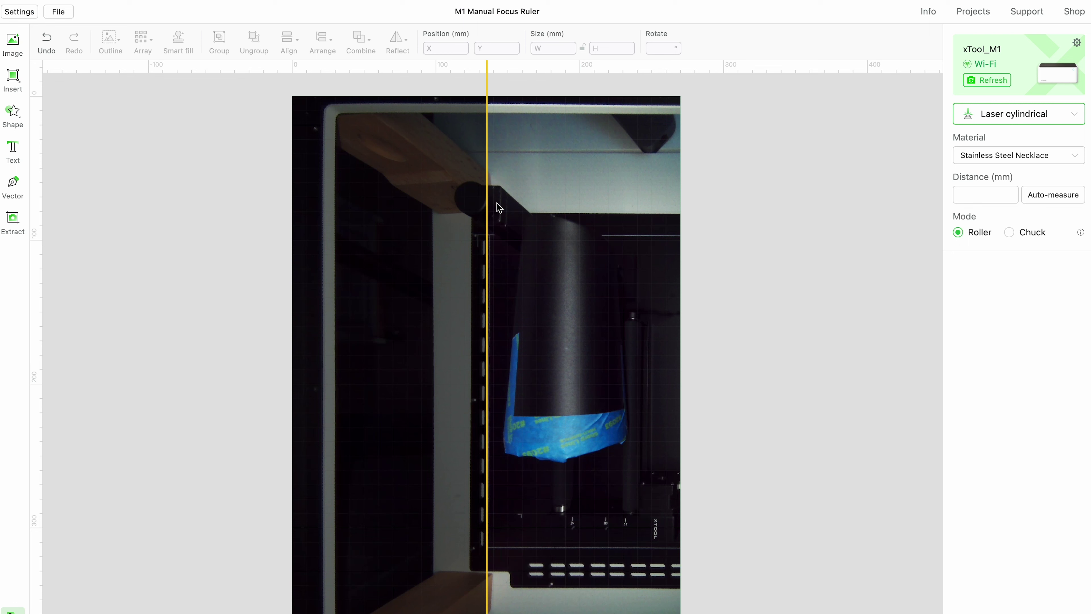
# - Auto-measure the tumbler distance and keep the resulting 6.6 mm value
pyautogui.click(1045, 204)
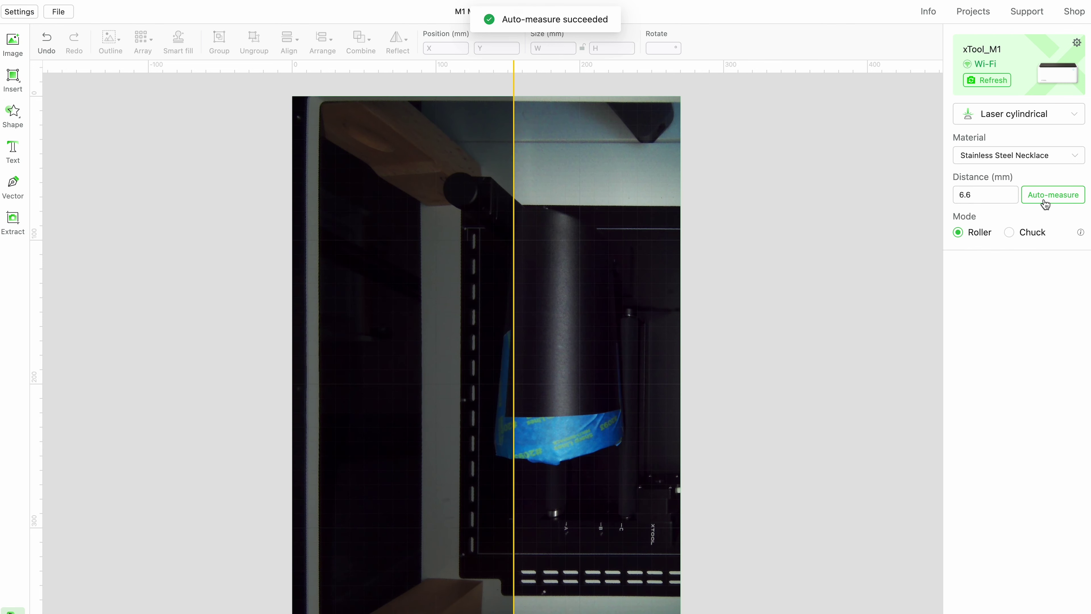
pyautogui.click(990, 202)
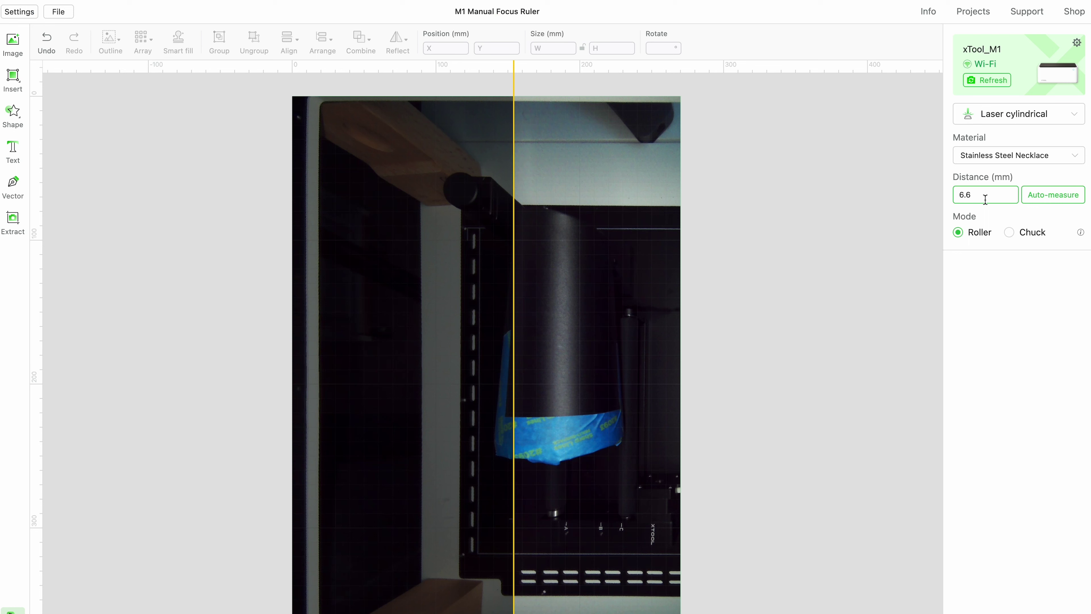
pyautogui.click(599, 333)
# - Re-measure distance, import the TIRED MOMS CLUB design, and size it ~57 mm over the tumbler
pyautogui.click(1040, 199)
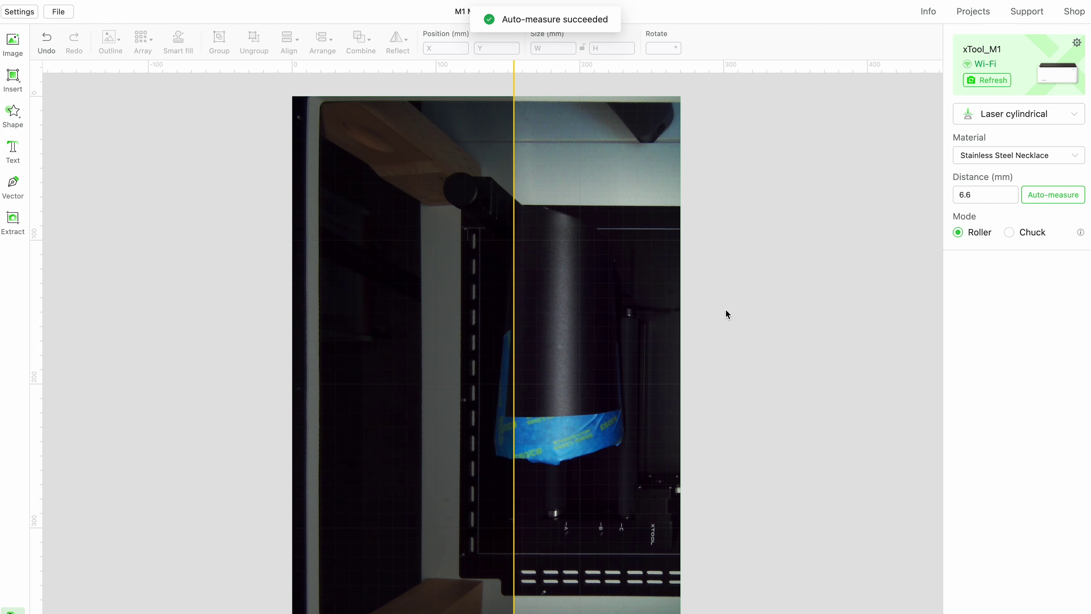
pyautogui.click(7, 43)
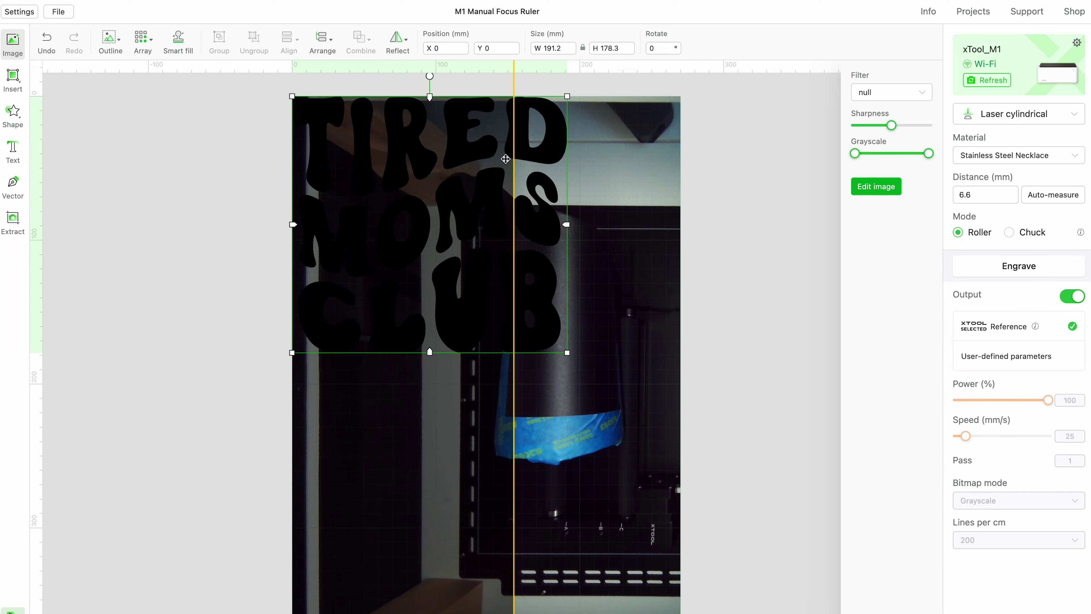
pyautogui.moveTo(340, 118); pyautogui.dragTo(481, 180)
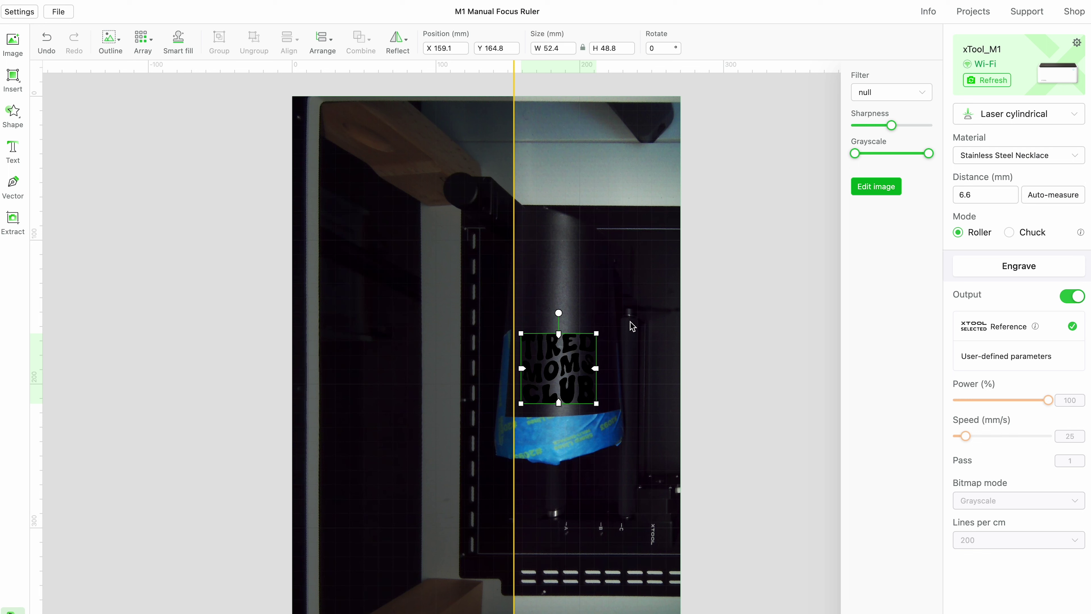
pyautogui.moveTo(597, 335); pyautogui.dragTo(605, 328)
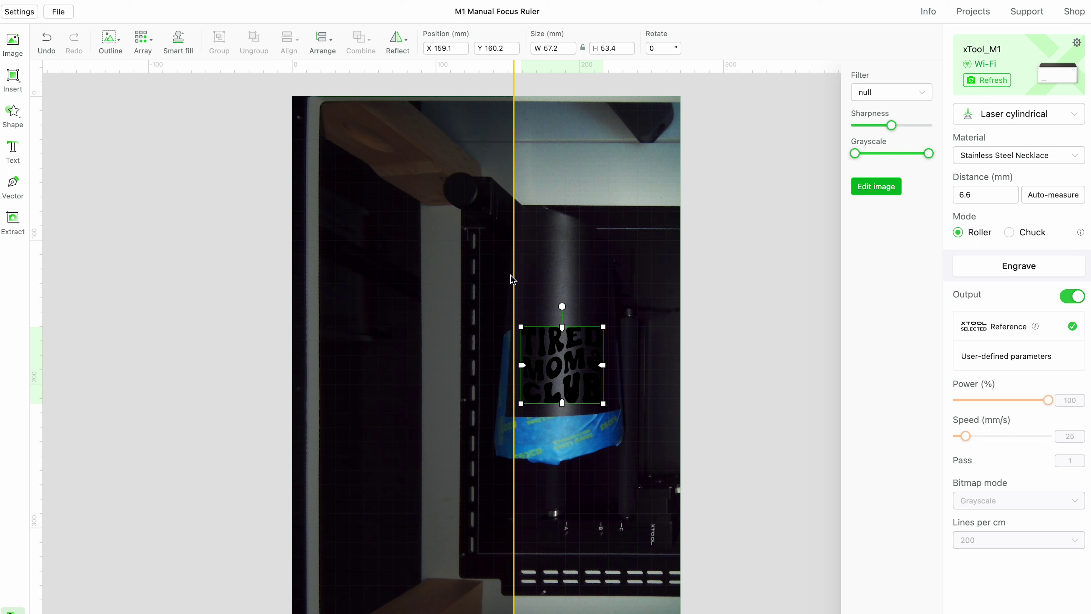
pyautogui.click(659, 48)
# - Rotate the TIRED MOMS CLUB design to 180°
pyautogui.press('BackSpace')
pyautogui.write('180')
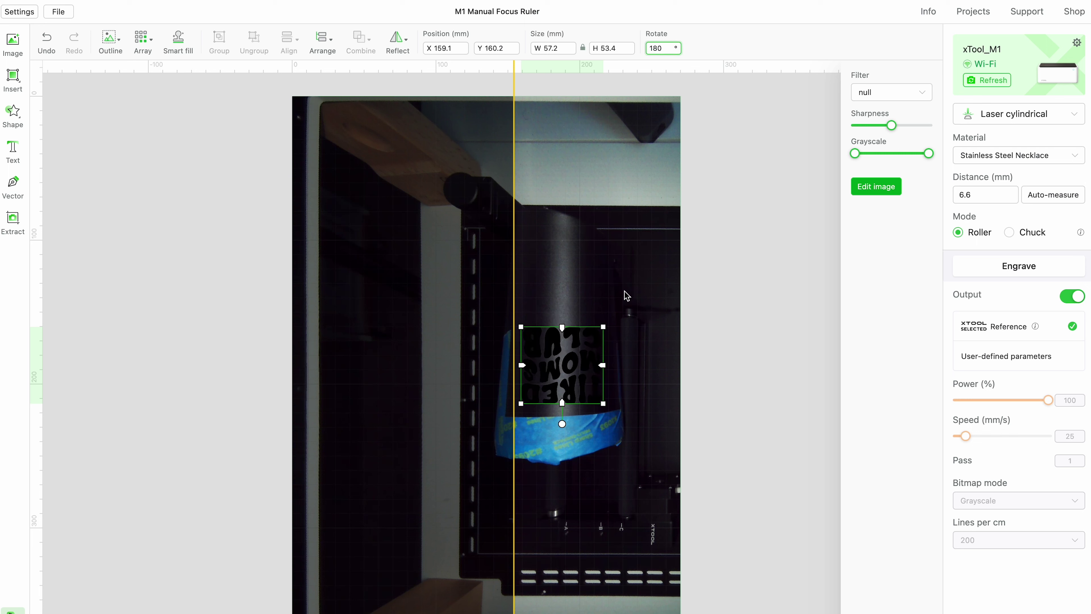
pyautogui.click(624, 291)
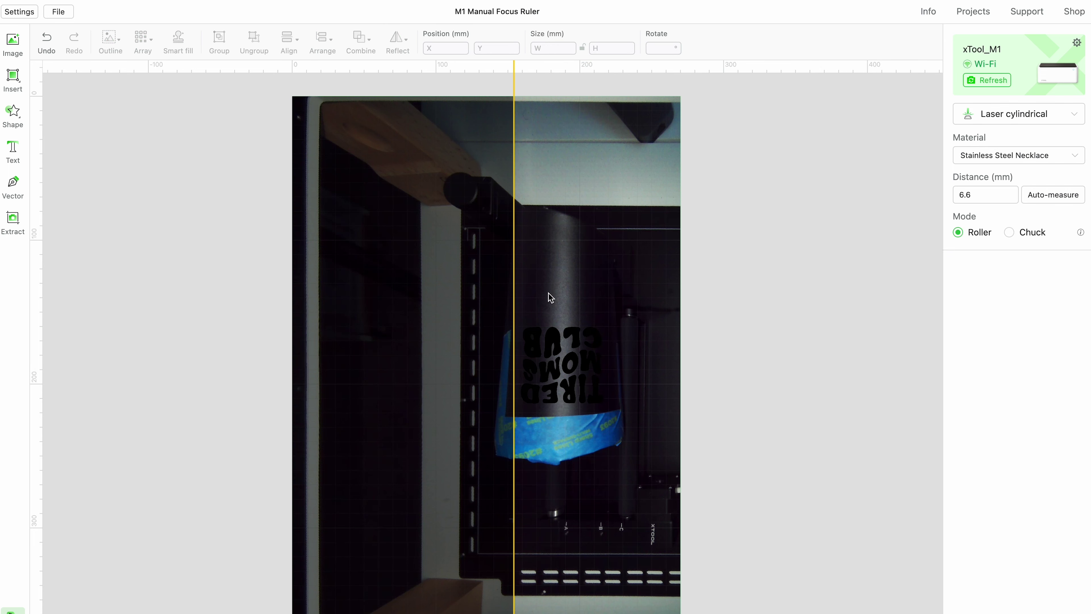
# - Drag the design into place on the tumbler, ending at X 155.5, Y 165.8 mm
pyautogui.click(557, 389)
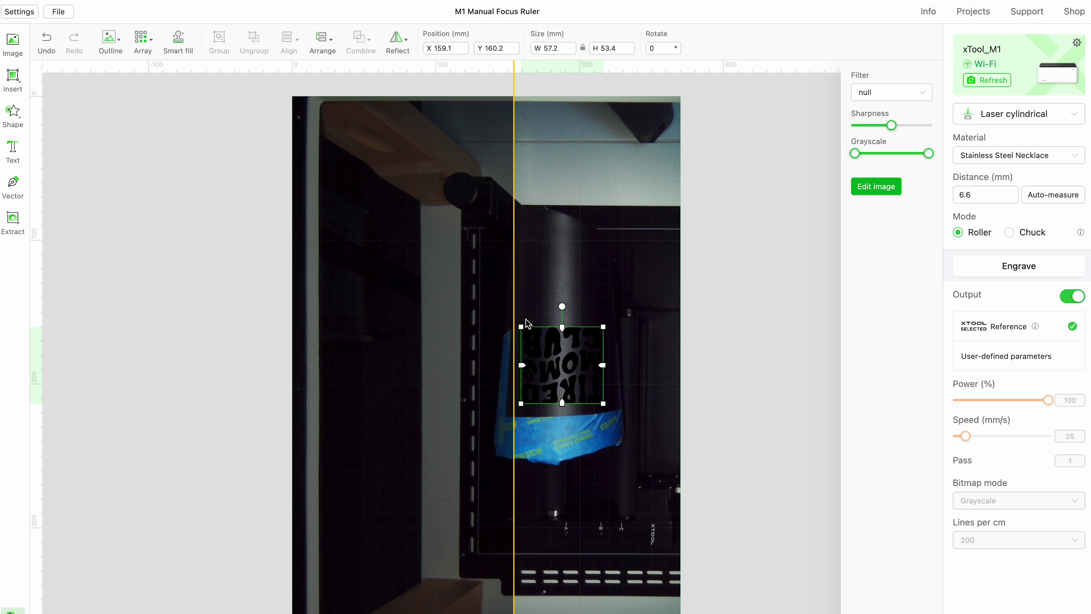
pyautogui.click(560, 363)
pyautogui.moveTo(560, 363); pyautogui.dragTo(489, 372)
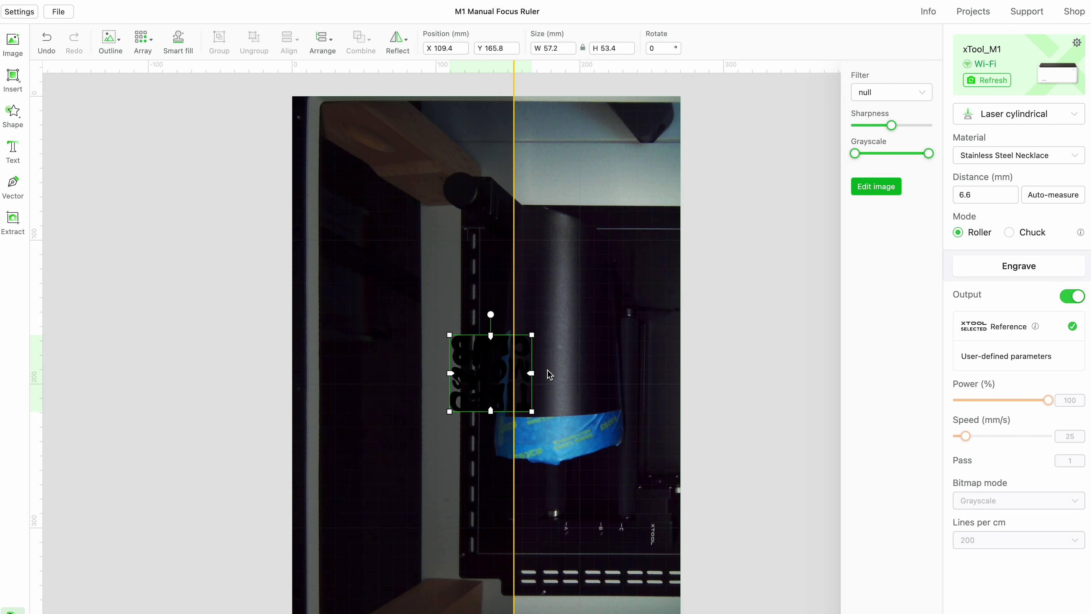
pyautogui.moveTo(493, 393); pyautogui.dragTo(447, 393)
pyautogui.click(844, 430)
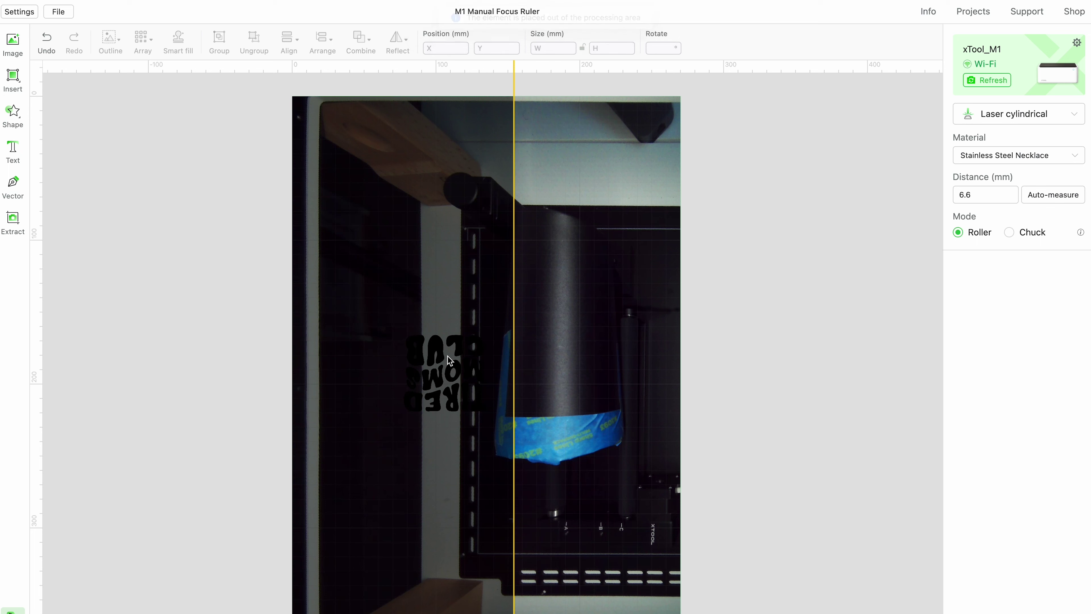
pyautogui.moveTo(446, 357); pyautogui.dragTo(548, 354)
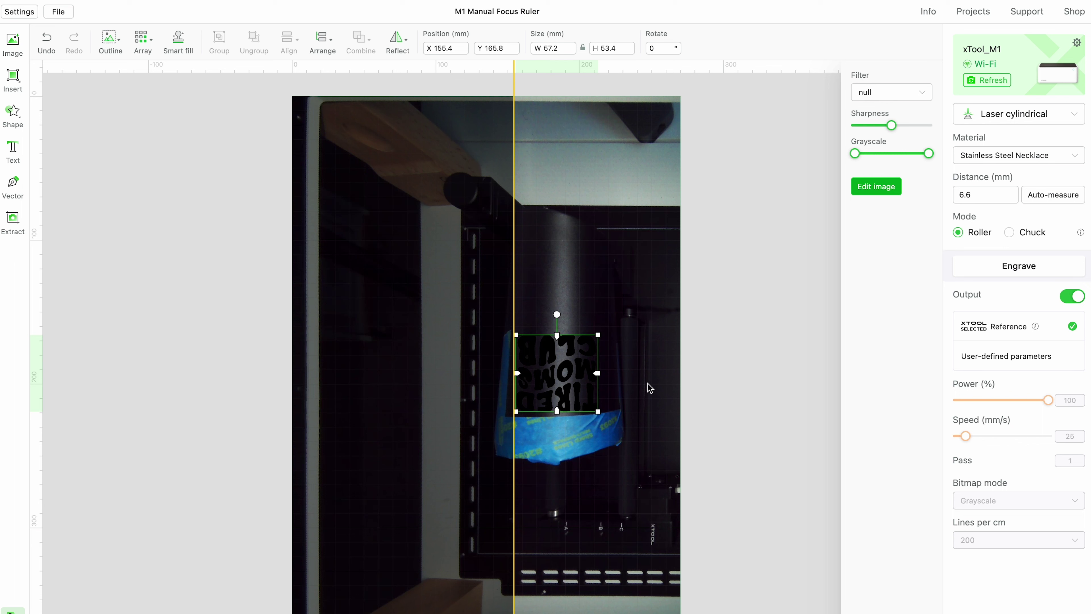
pyautogui.moveTo(547, 374); pyautogui.dragTo(540, 373)
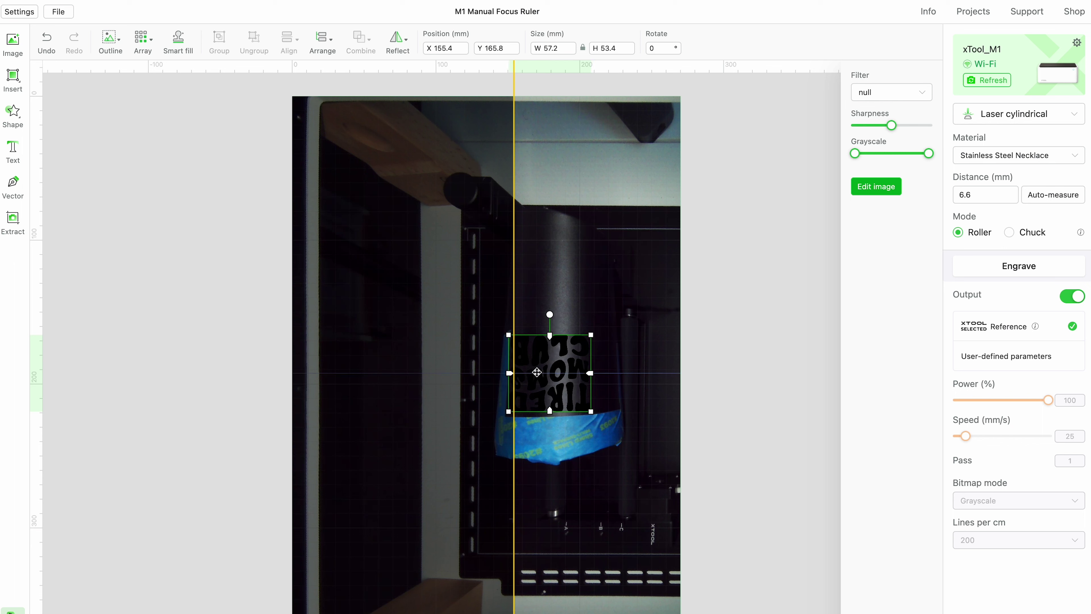
pyautogui.click(703, 328)
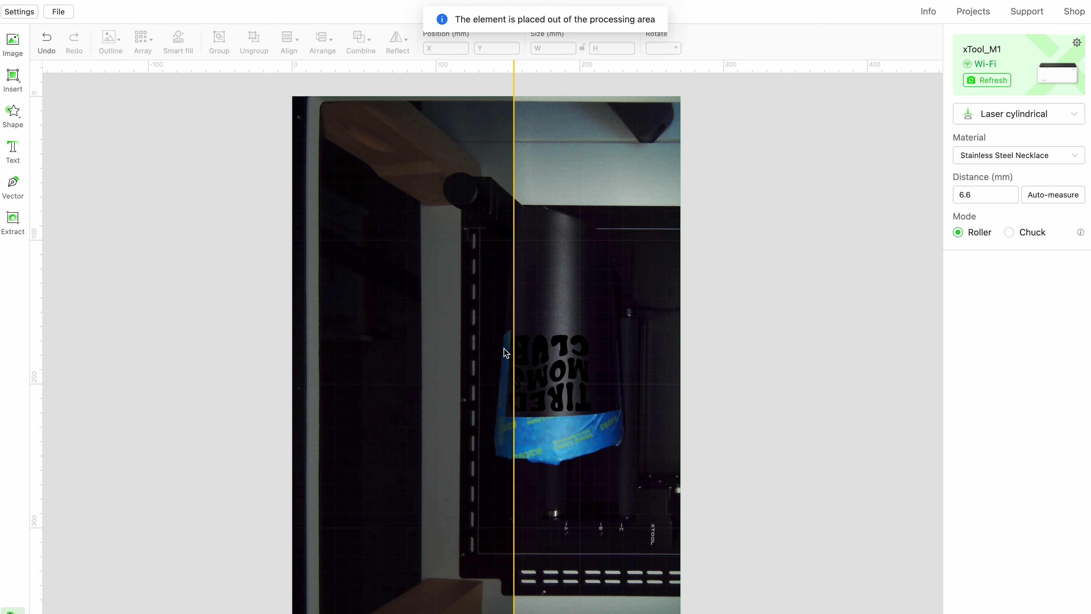
pyautogui.click(558, 346)
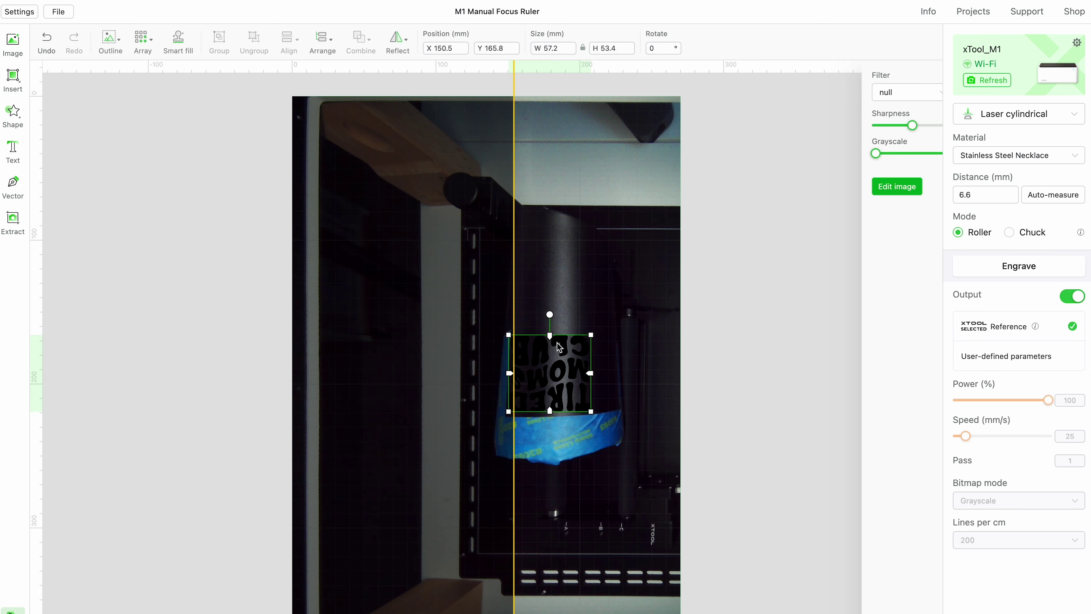
pyautogui.moveTo(558, 346); pyautogui.dragTo(549, 352)
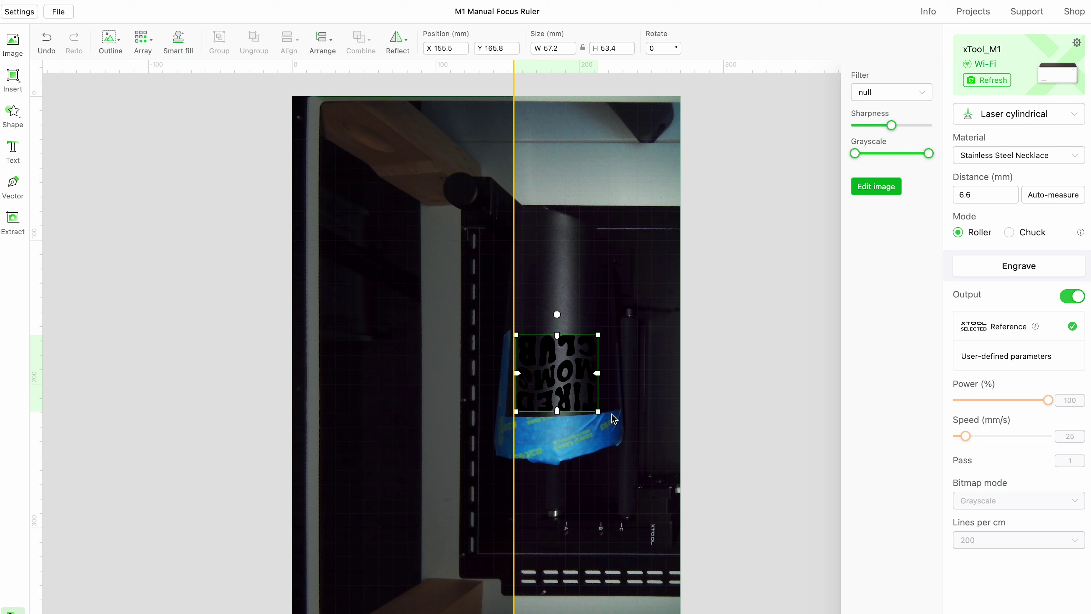
# - Set the design's material to User-defined material (power 1%, speed 80 mm/s, 100 lines/cm)
pyautogui.click(714, 303)
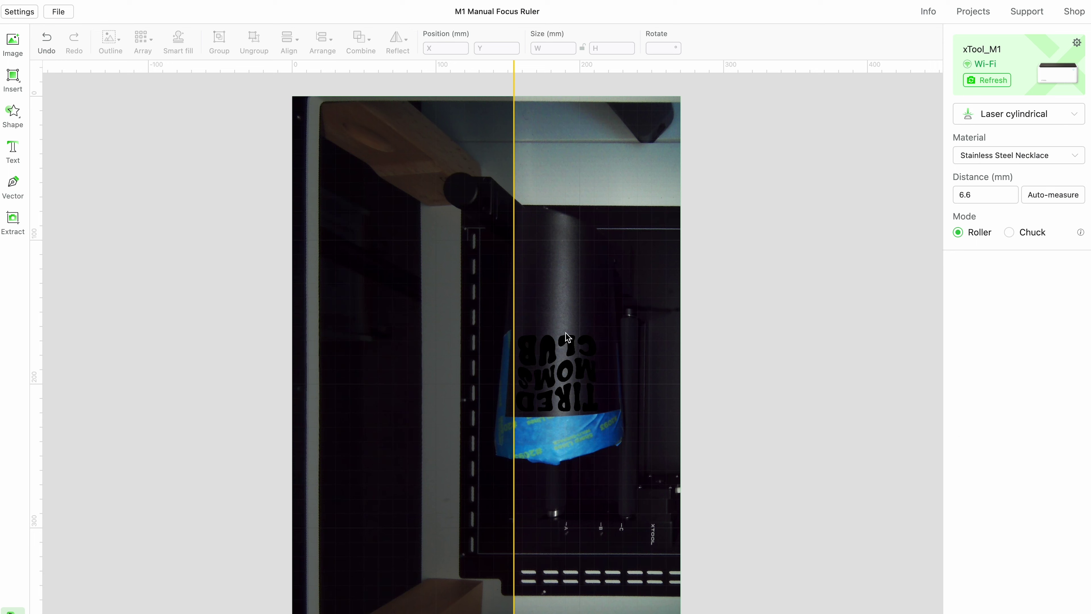
pyautogui.click(548, 341)
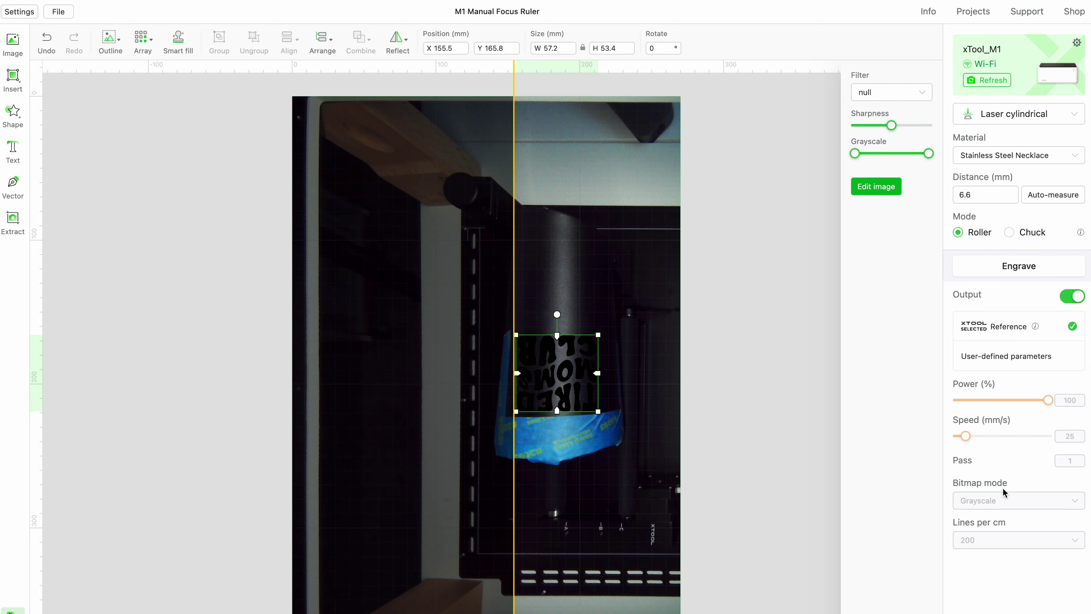
pyautogui.click(1035, 159)
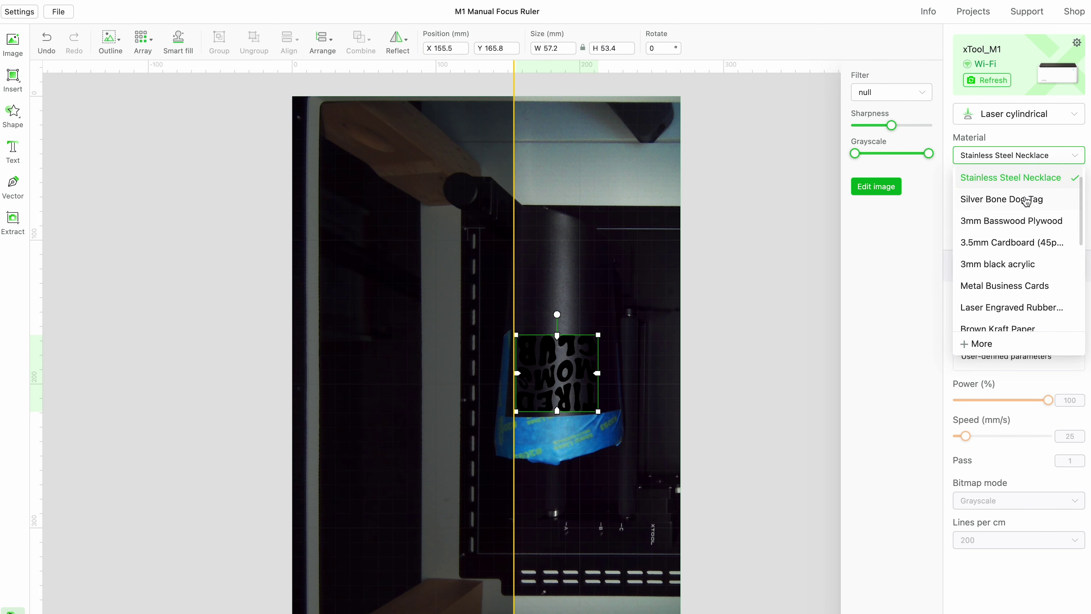
pyautogui.scroll(1, 1031, 202)
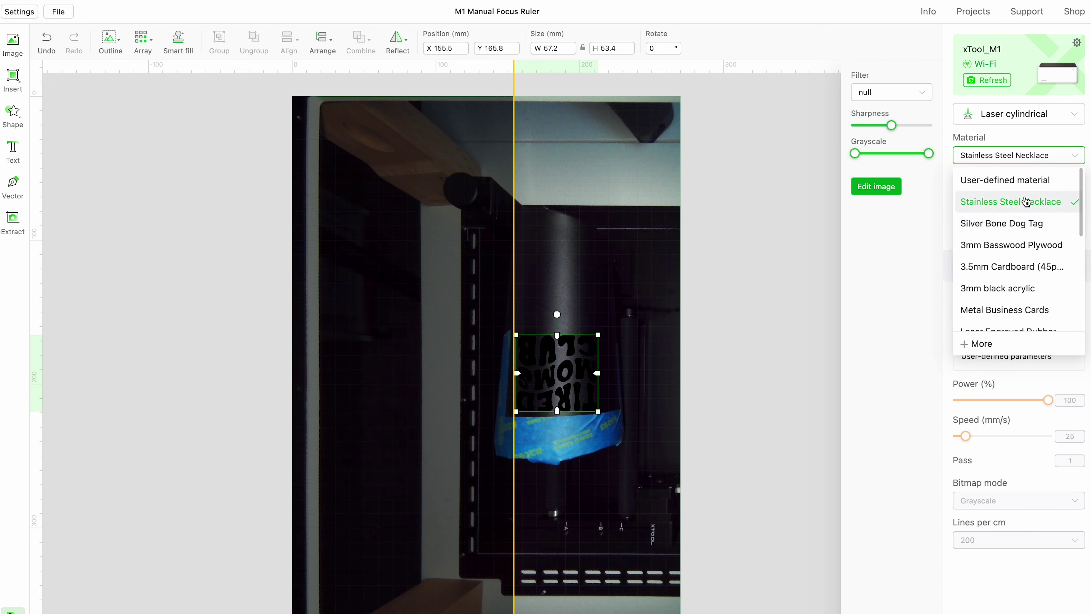
pyautogui.click(997, 180)
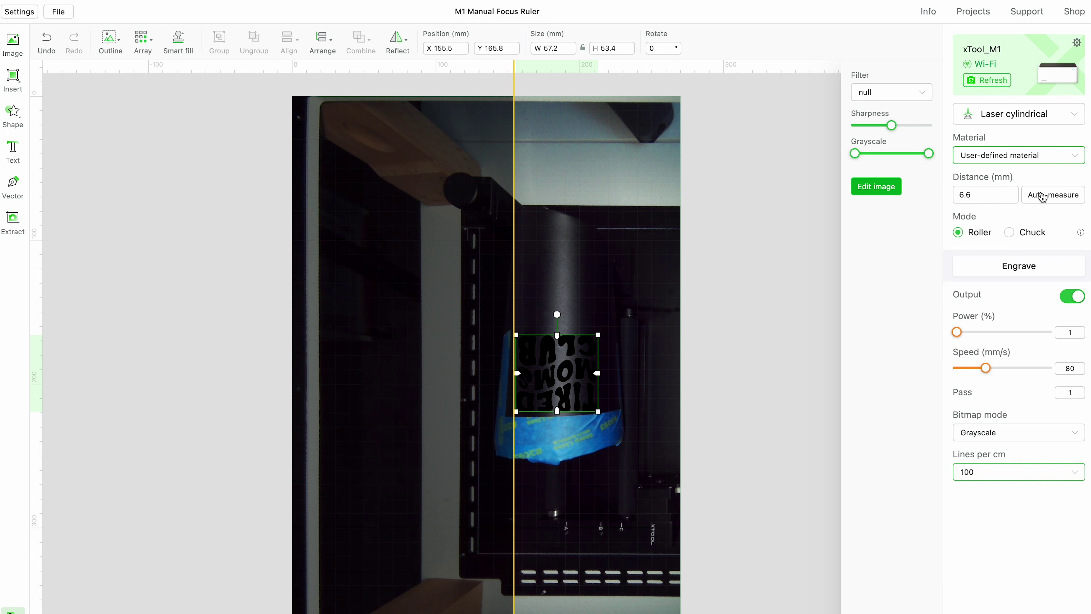
pyautogui.click(1009, 159)
# - Choose Stainless Steel Necklace as the material
pyautogui.click(1010, 202)
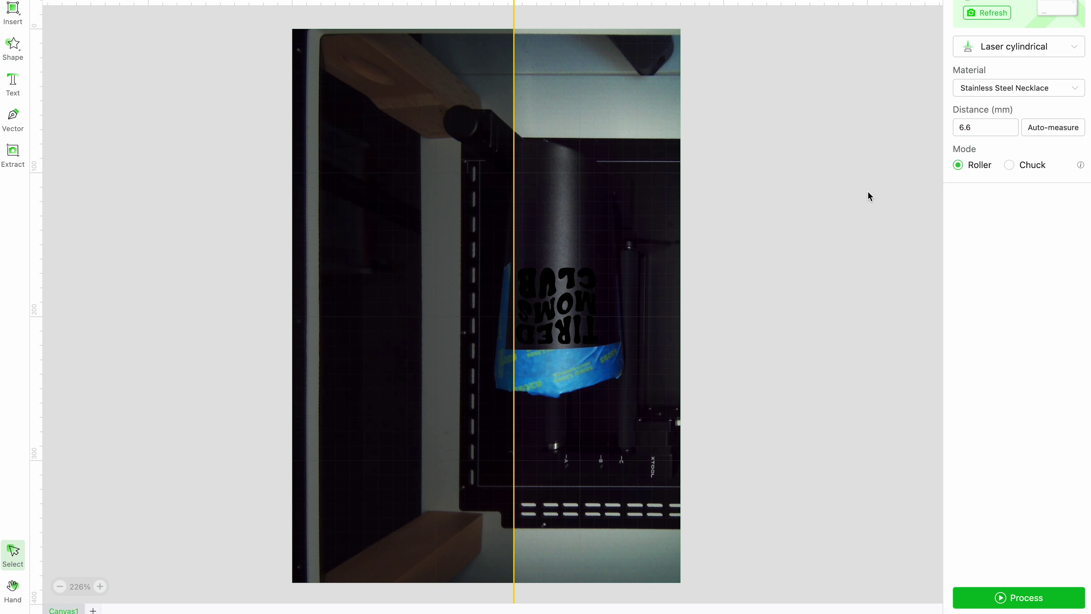
# - Auto-measure the tumbler distance again, now reading 6.5 mm
pyautogui.click(1049, 134)
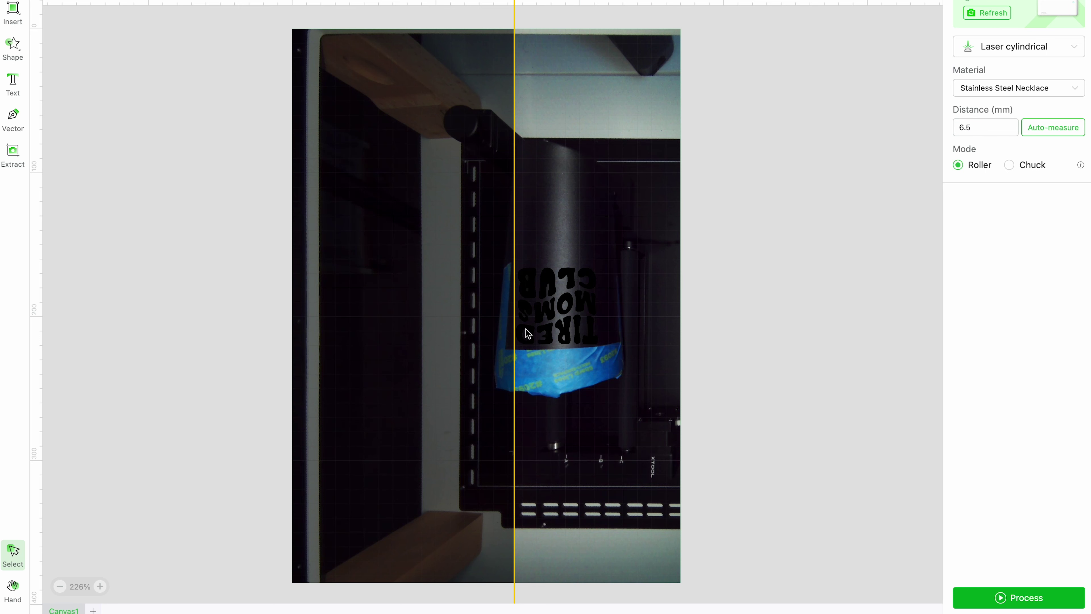
pyautogui.scroll(3, 525, 328)
pyautogui.scroll(2, 526, 327)
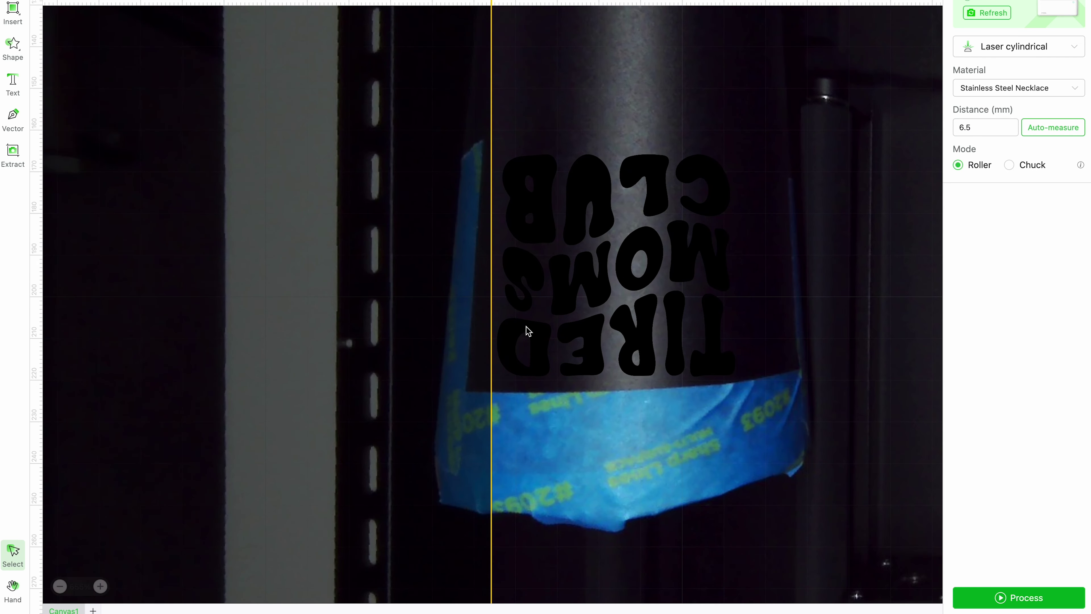
pyautogui.scroll(-4, 708, 389)
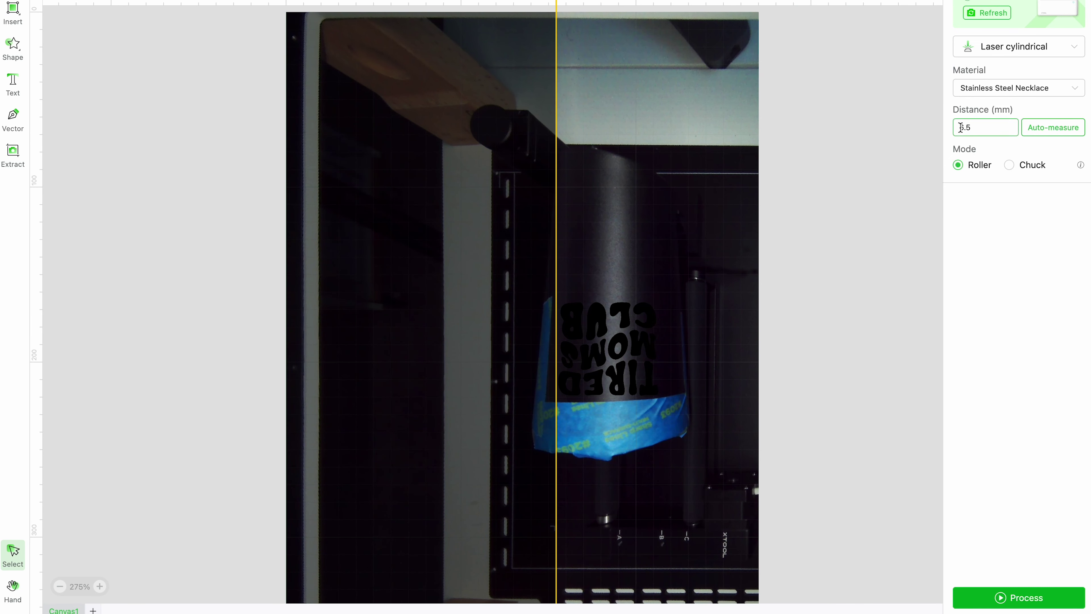
# - Change the distance from 6.5 to 7.5 mm and process the job for preview
pyautogui.click(964, 129)
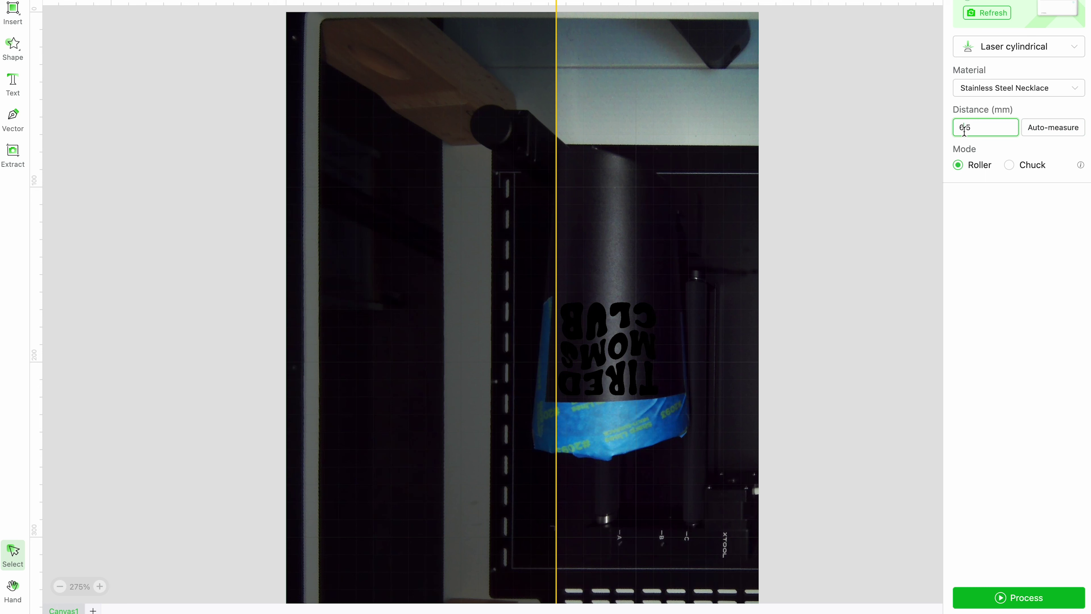
pyautogui.press('BackSpace')
pyautogui.write('7')
pyautogui.click(1009, 604)
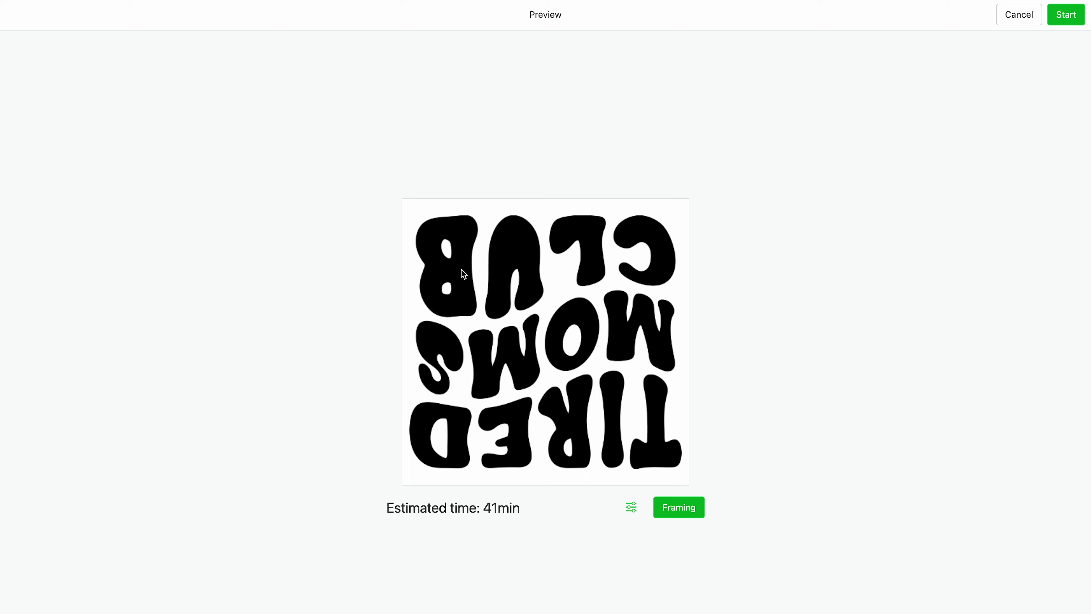
# - Start the 41-minute engraving job on the laser from the preview
pyautogui.click(1074, 22)
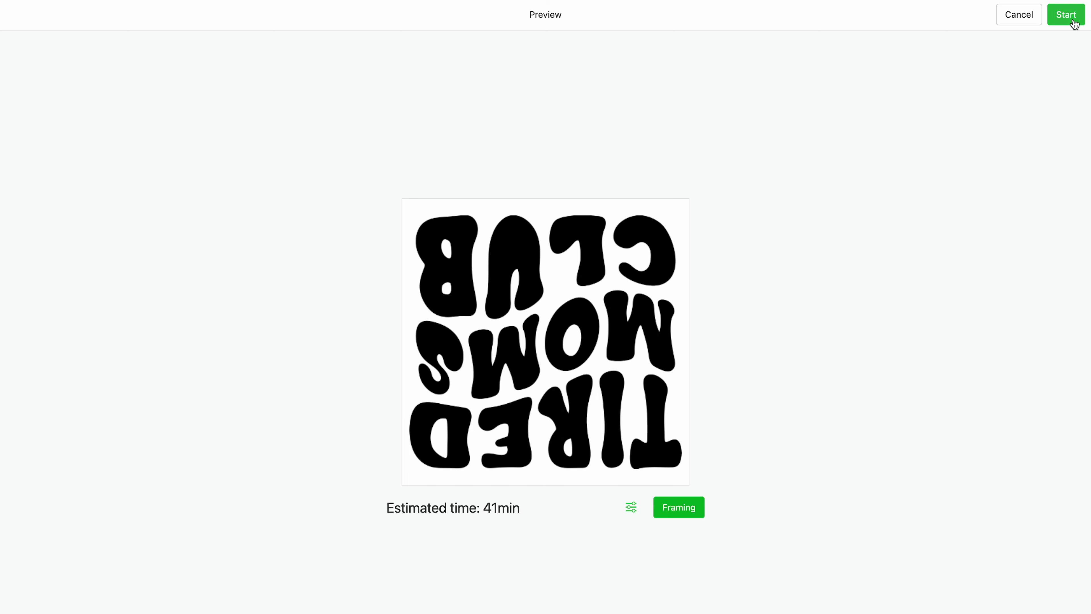